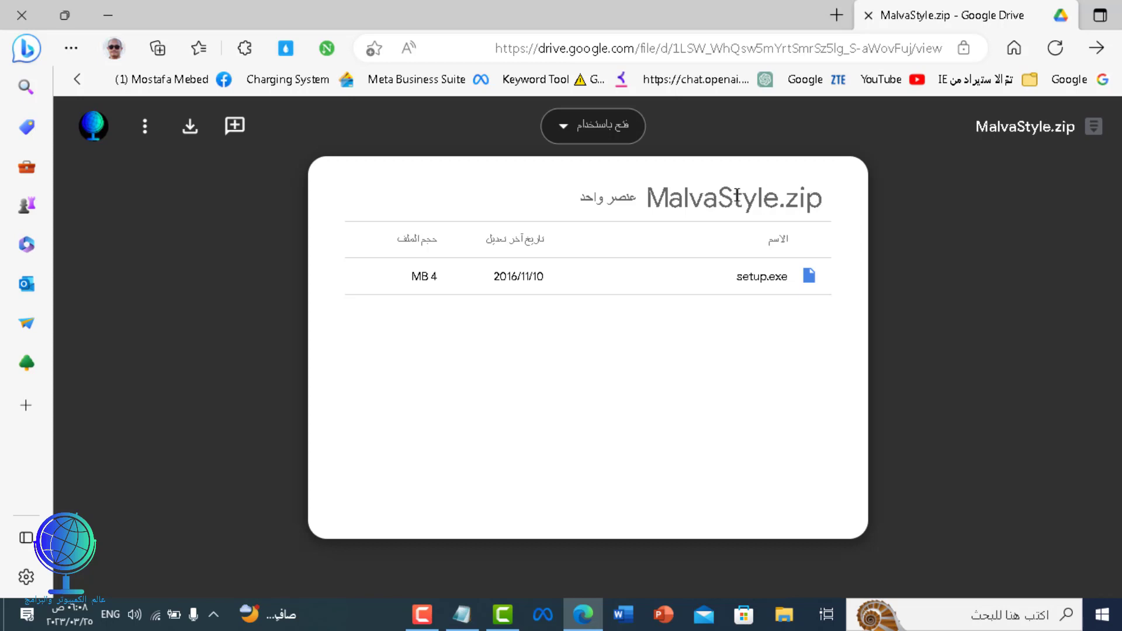
Download MalvaStyle.zip from Google Drive into the Compressed downloads folder and close the finished download's dialog
{"action": "left_click", "coordinate": [190, 129]}
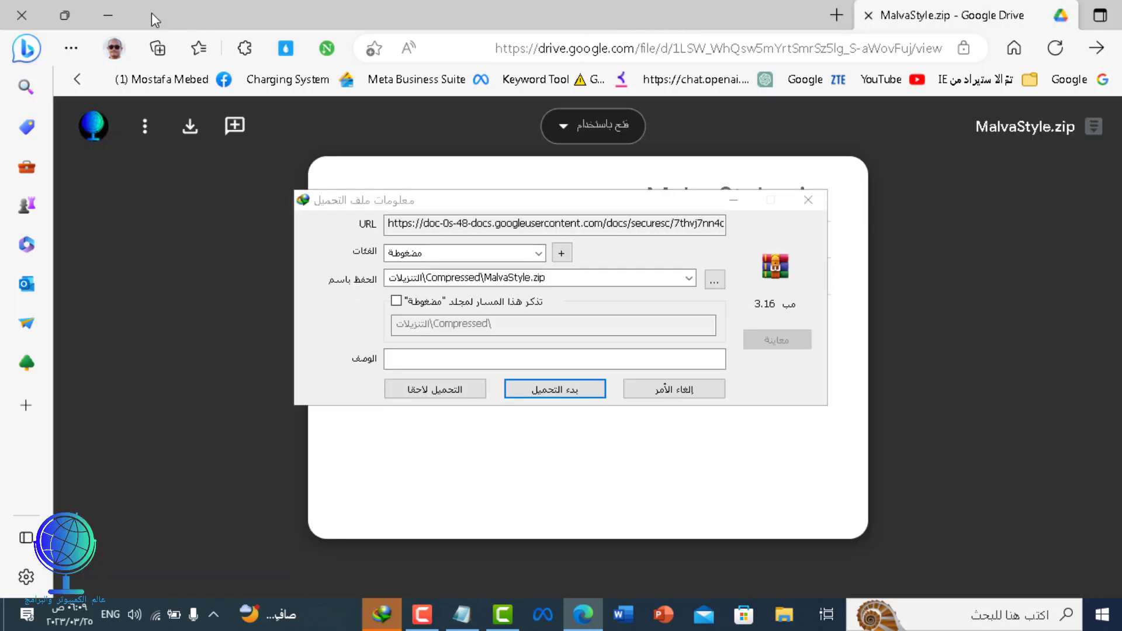
{"action": "left_click", "coordinate": [22, 19]}
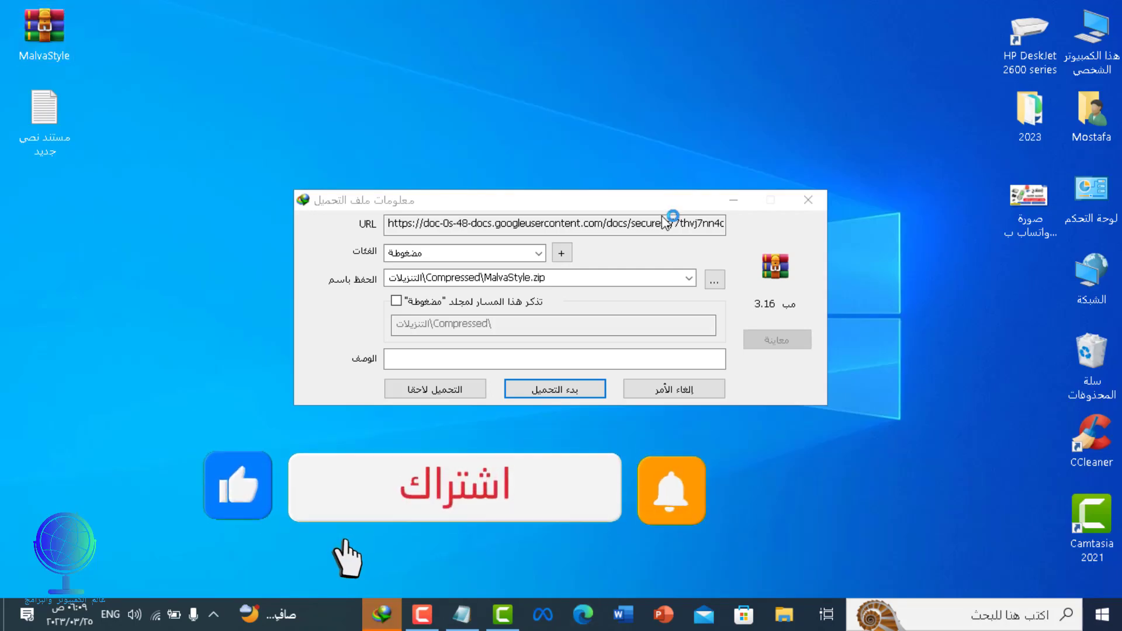
{"action": "left_click_drag", "start_coordinate": [653, 207], "coordinate": [610, 124]}
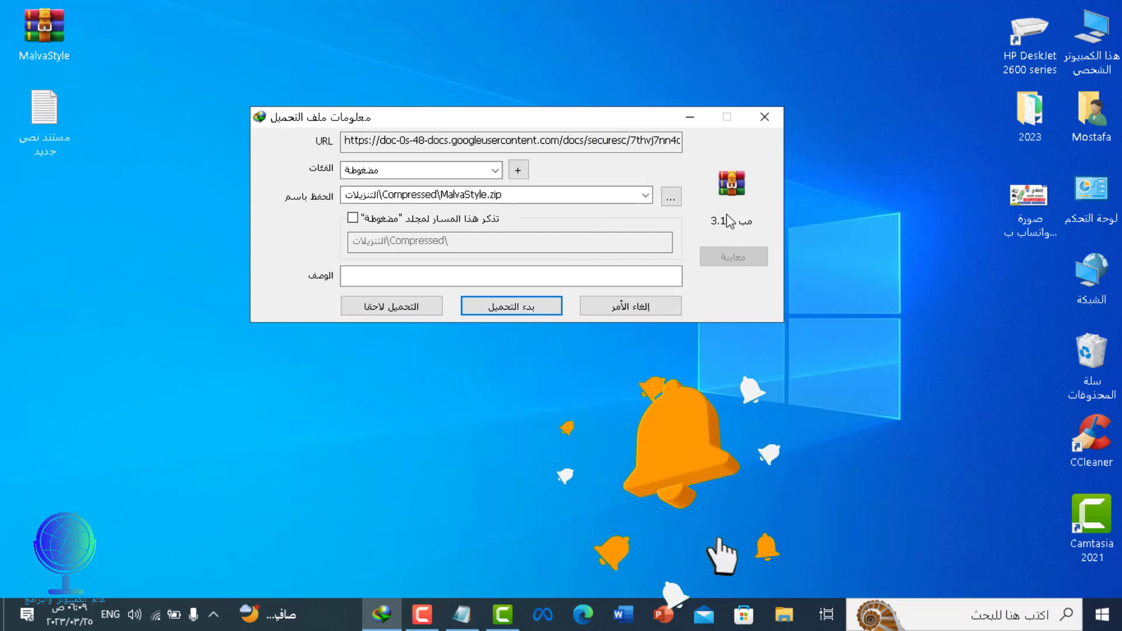
{"action": "left_click", "coordinate": [531, 306]}
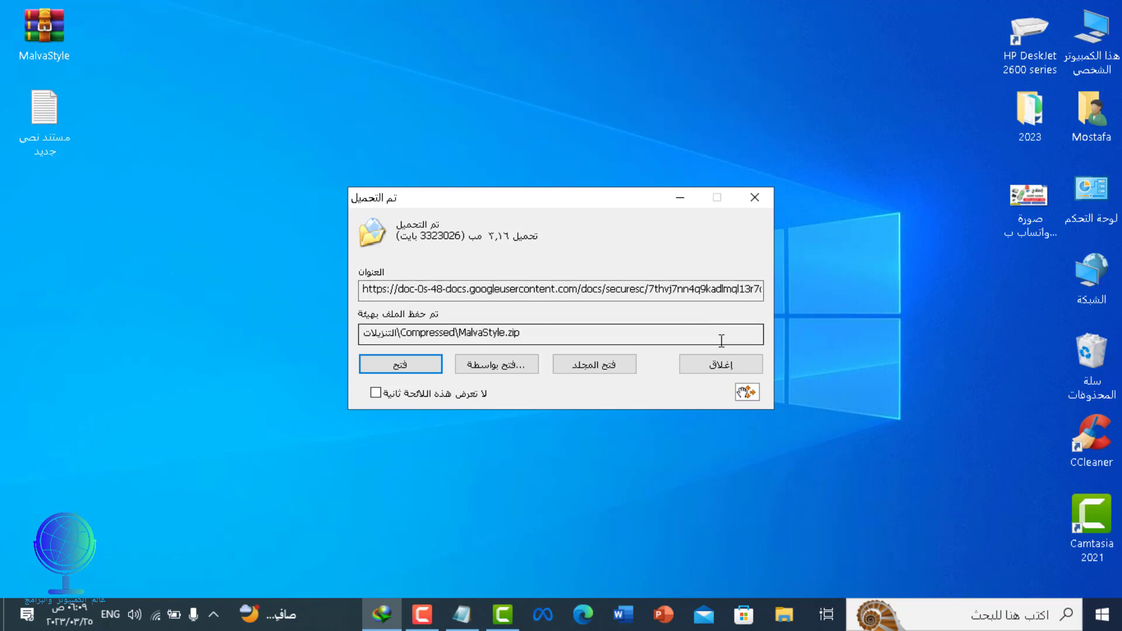
{"action": "left_click", "coordinate": [721, 366]}
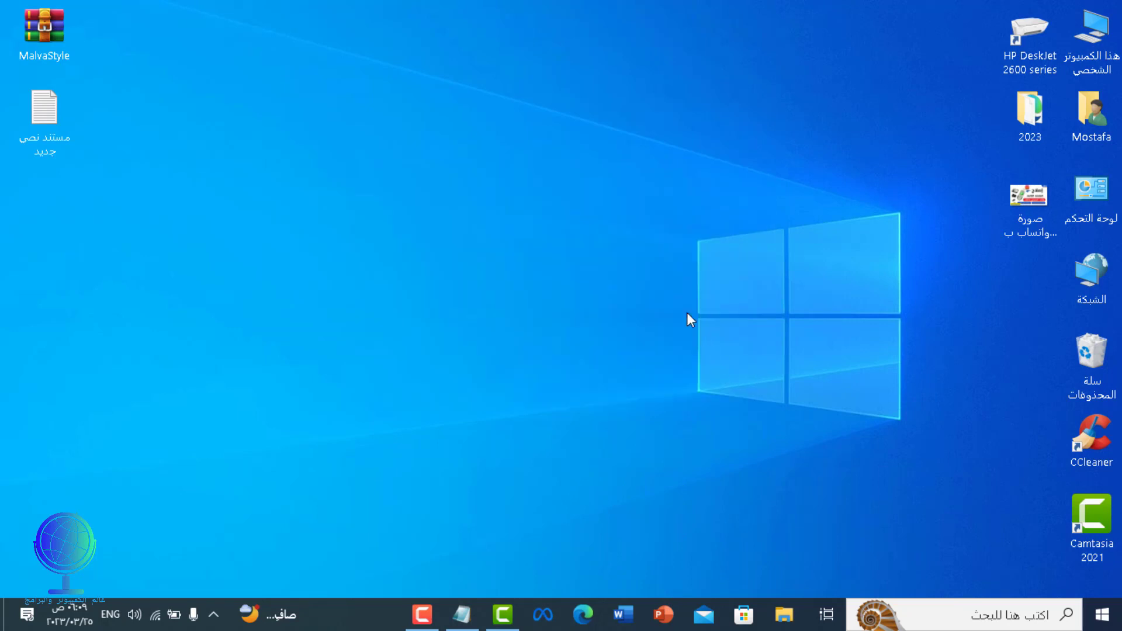
Move the newly downloaded MalvaStyle archive from the Compressed folder in Downloads to the desktop
{"action": "double_click", "coordinate": [1093, 119]}
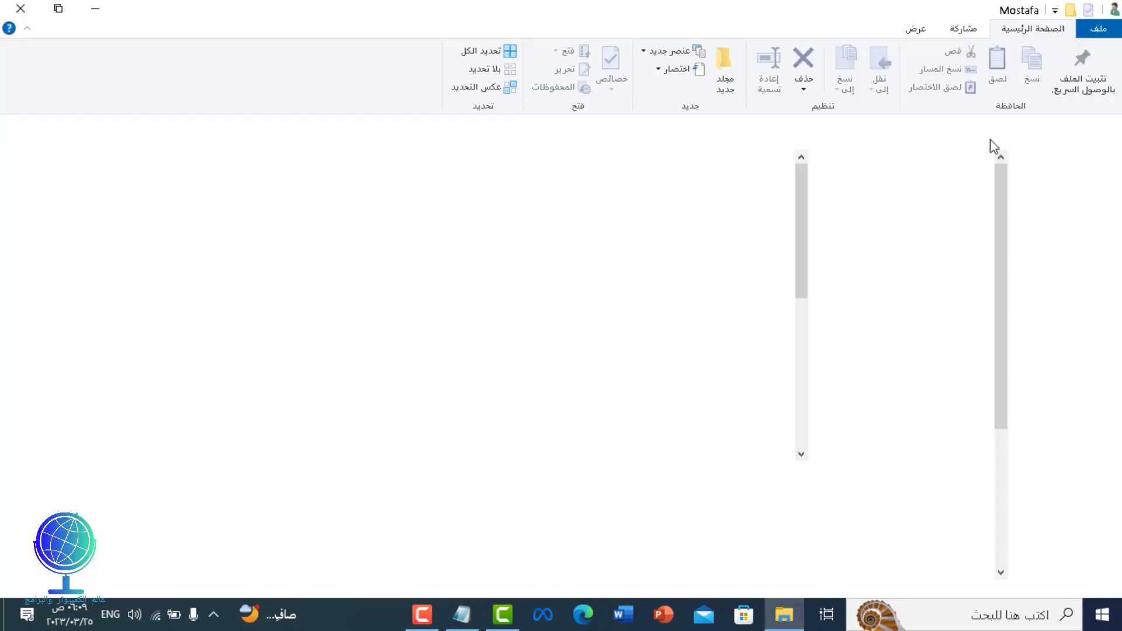
{"action": "double_click", "coordinate": [746, 187]}
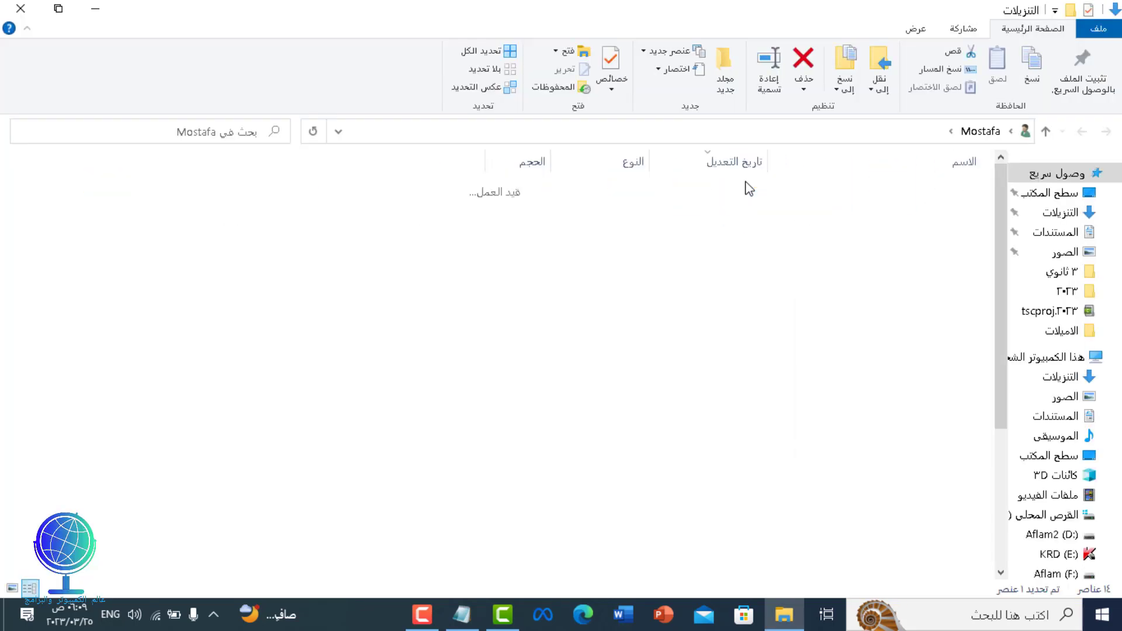
{"action": "double_click", "coordinate": [906, 211]}
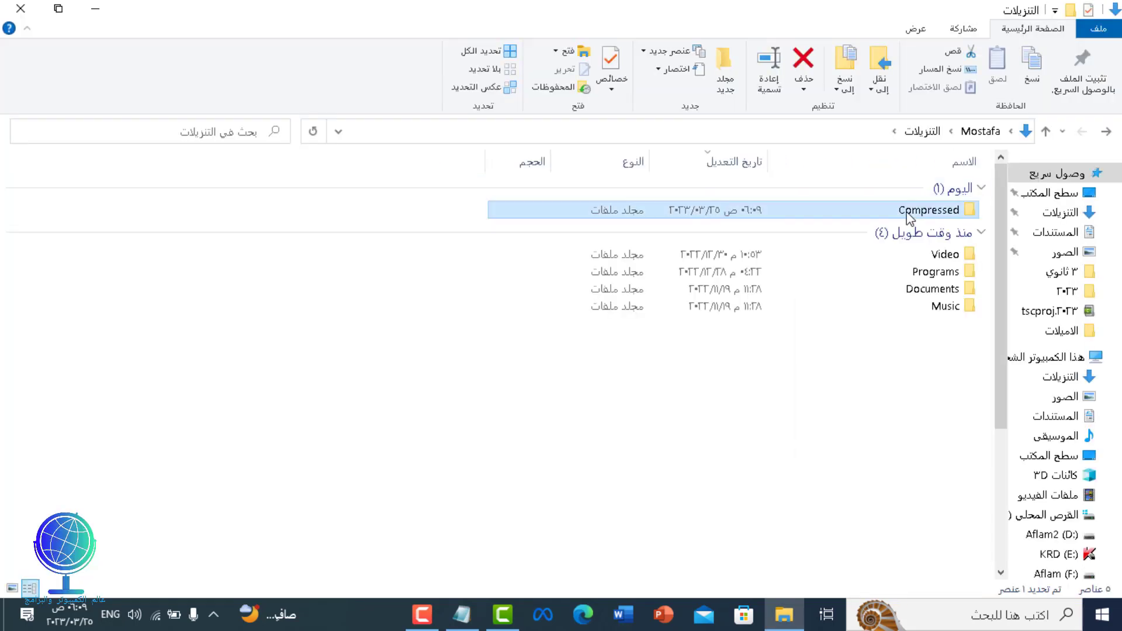
{"action": "right_click", "coordinate": [930, 187]}
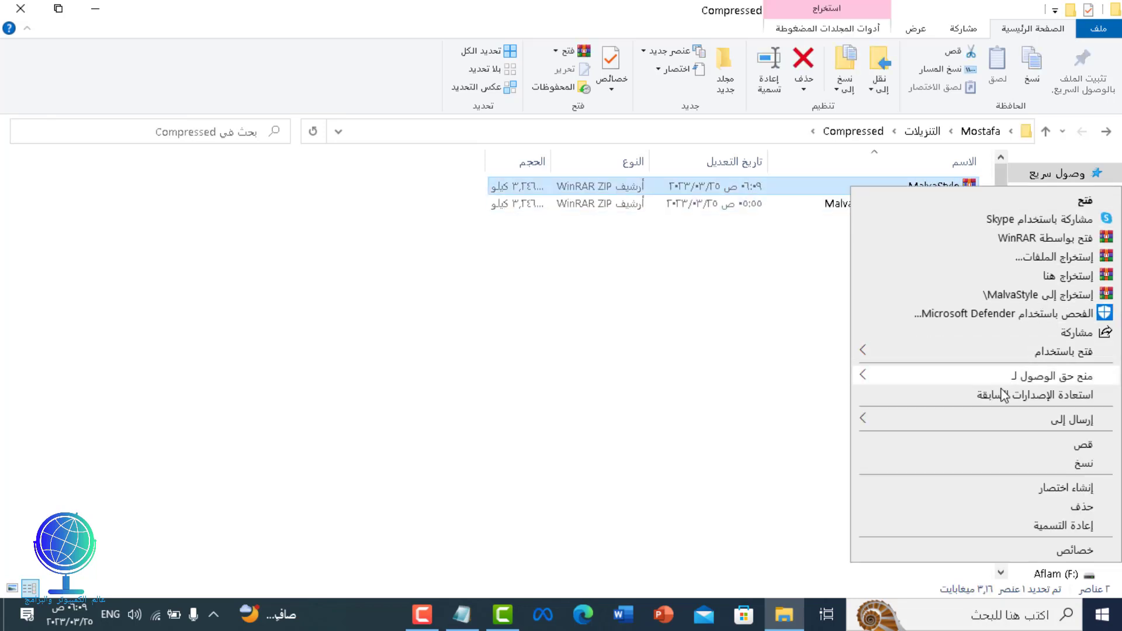
{"action": "left_click", "coordinate": [990, 444]}
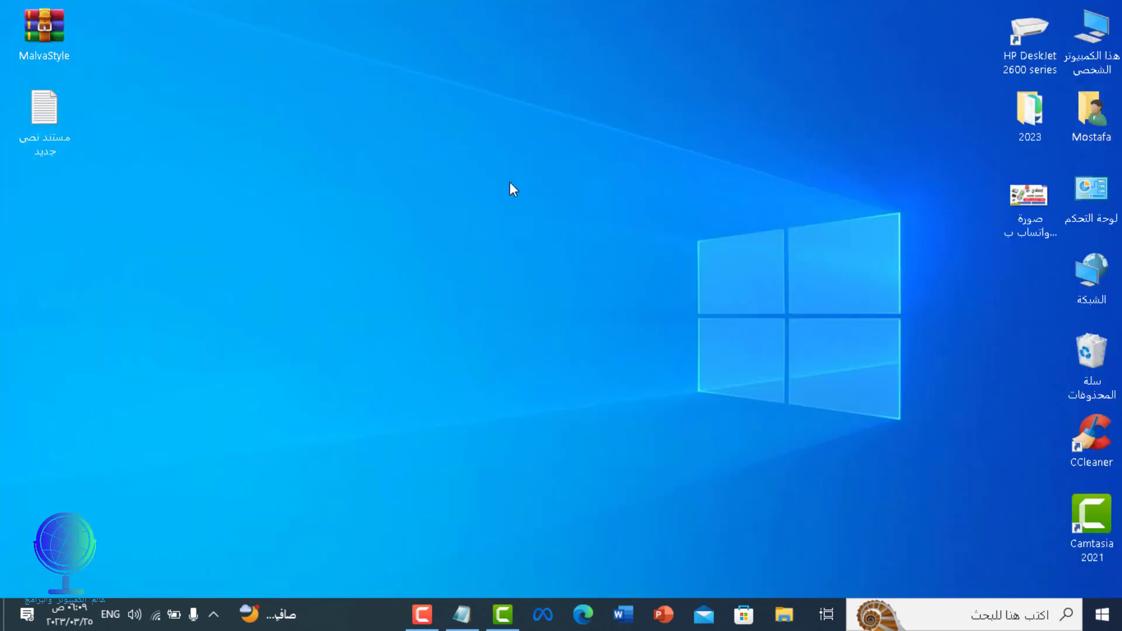
{"action": "right_click", "coordinate": [509, 183]}
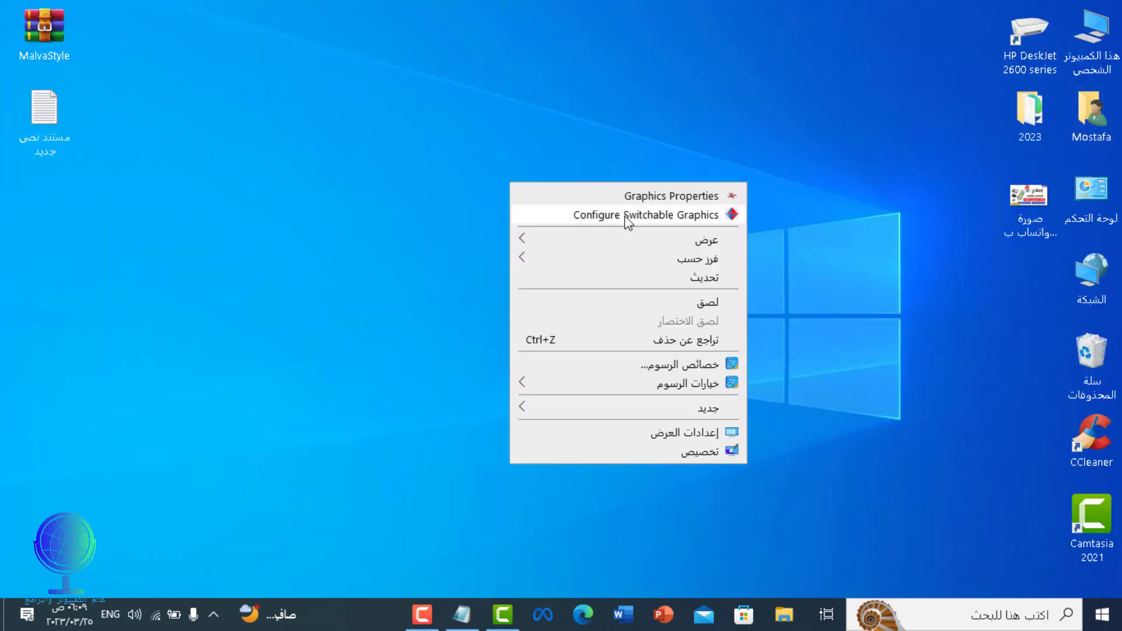
{"action": "left_click", "coordinate": [693, 304]}
{"action": "left_click", "coordinate": [664, 174]}
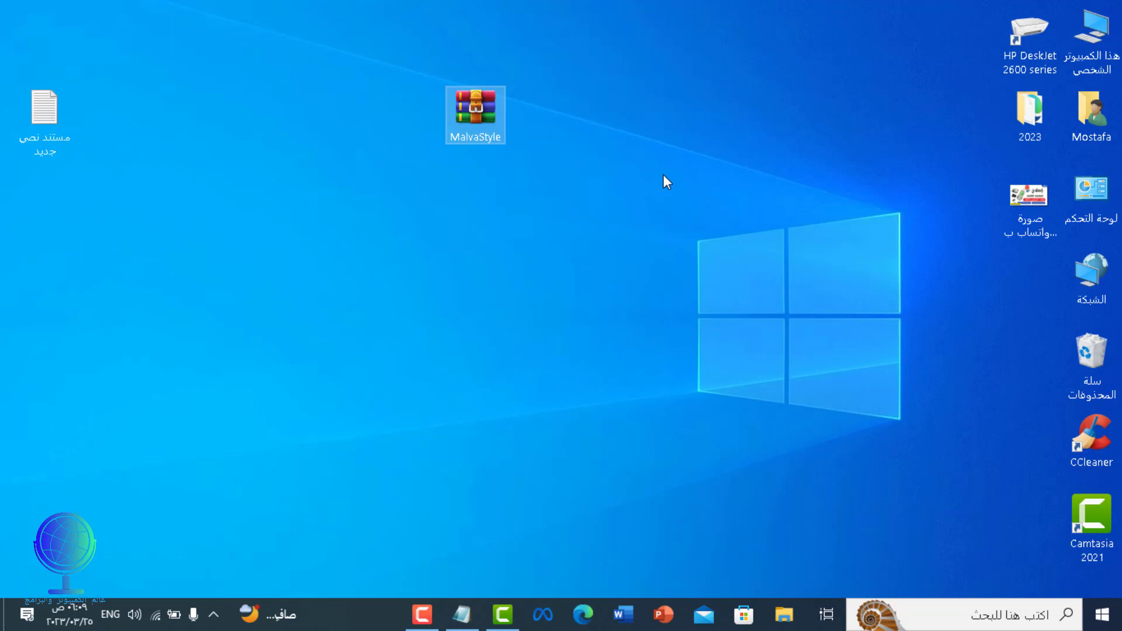
Extract the MalvaStyle archive directly onto the desktop
{"action": "right_click", "coordinate": [463, 113]}
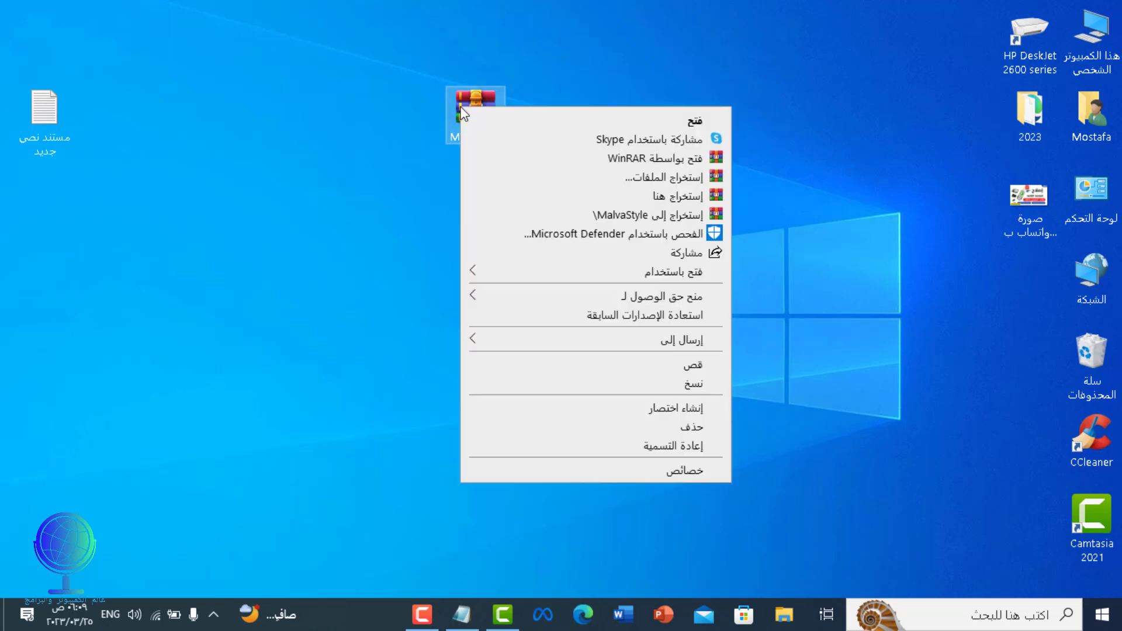
{"action": "left_click", "coordinate": [630, 203]}
{"action": "left_click", "coordinate": [630, 203]}
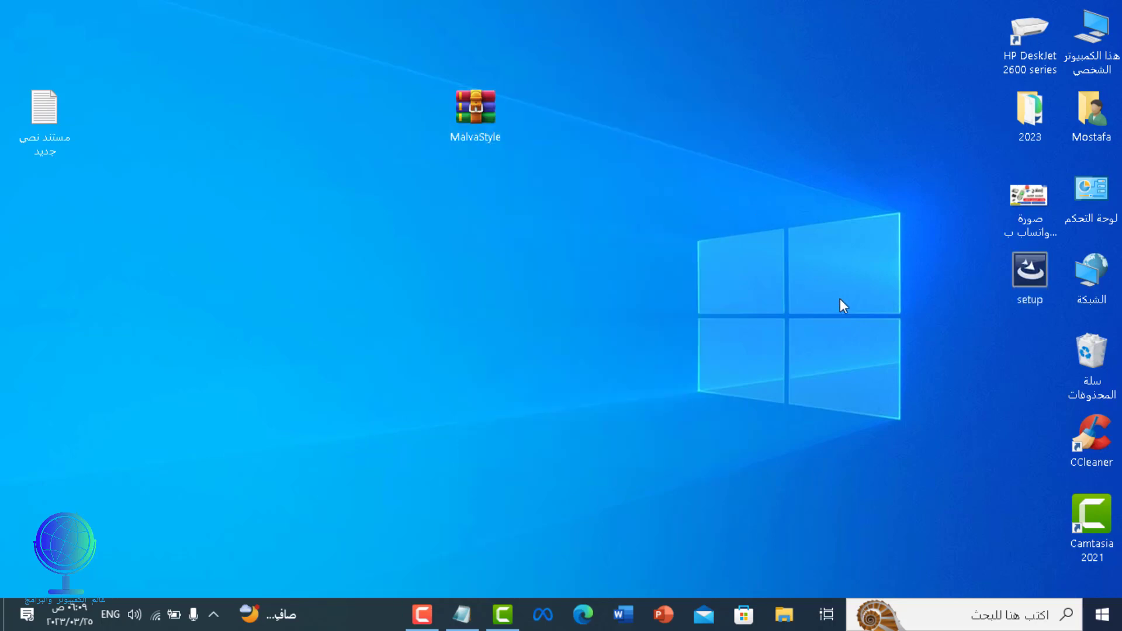
Run the extracted setup file and complete the MalvaStyle Disk Repair installation
{"action": "double_click", "coordinate": [1018, 280]}
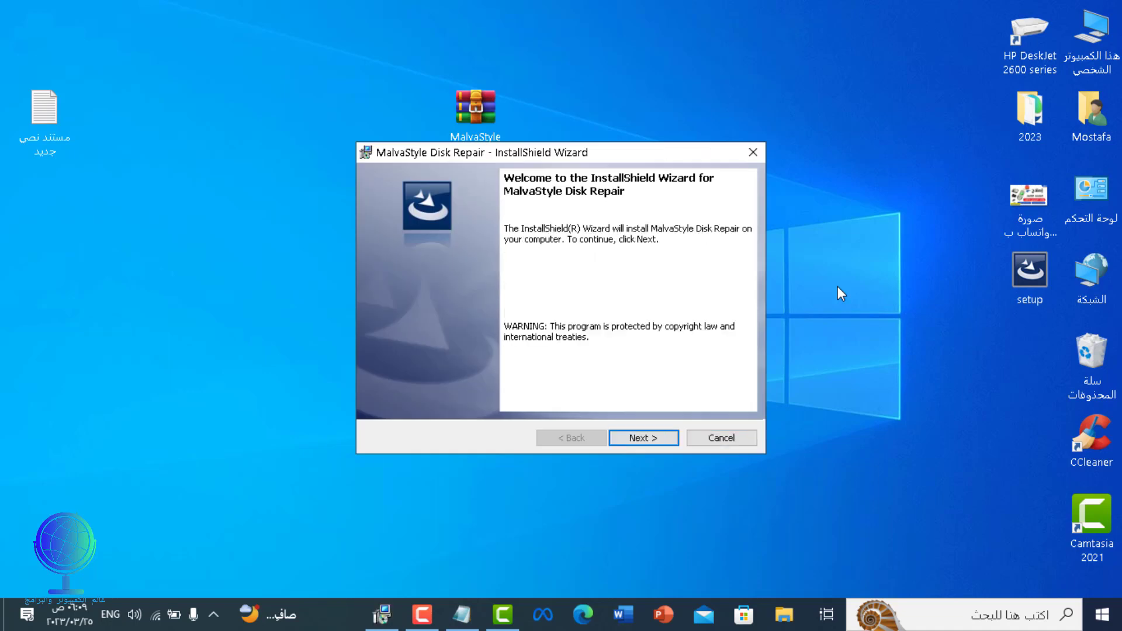
{"action": "left_click", "coordinate": [665, 439]}
{"action": "left_click", "coordinate": [657, 438]}
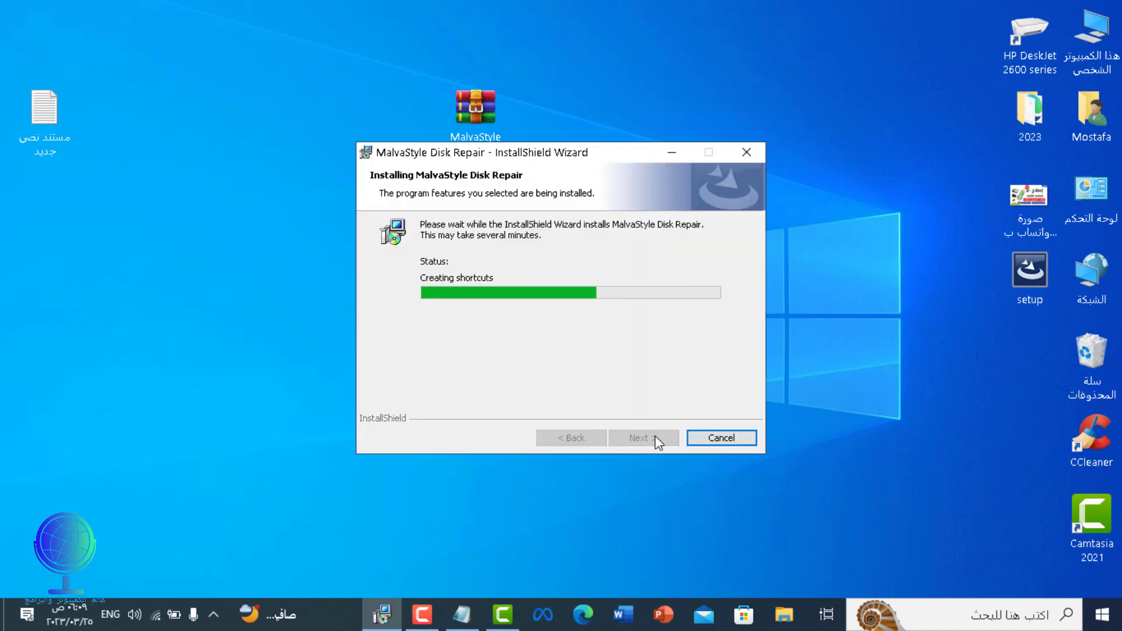
{"action": "left_click", "coordinate": [657, 443]}
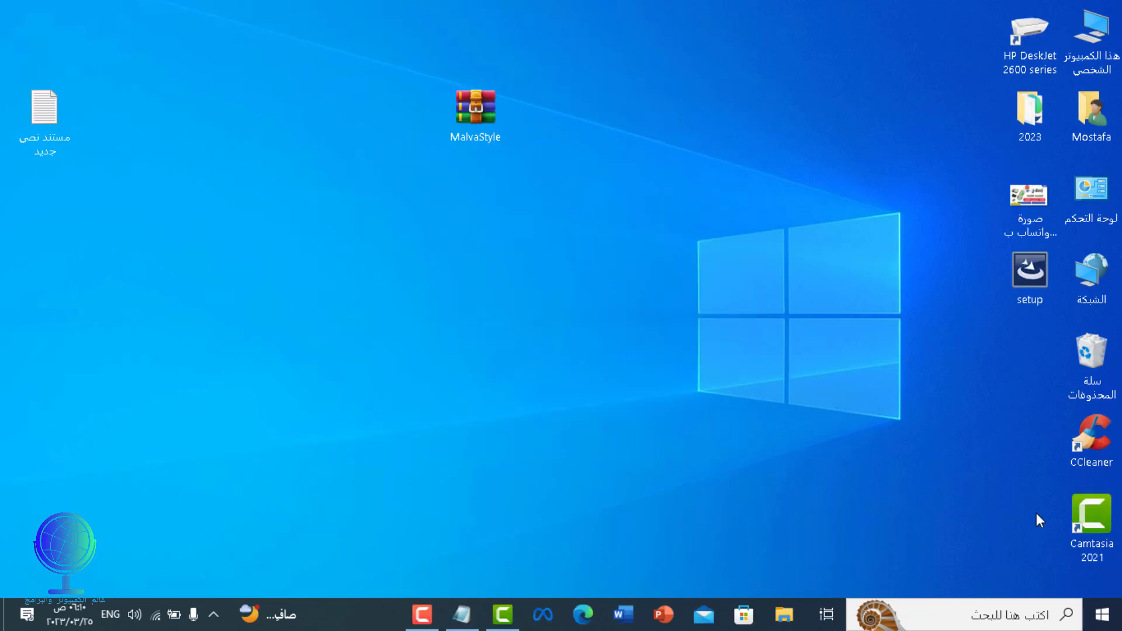
Launch Disk Repair and download and install the .NET Framework 3.5 feature it requires
{"action": "left_click", "coordinate": [1099, 616]}
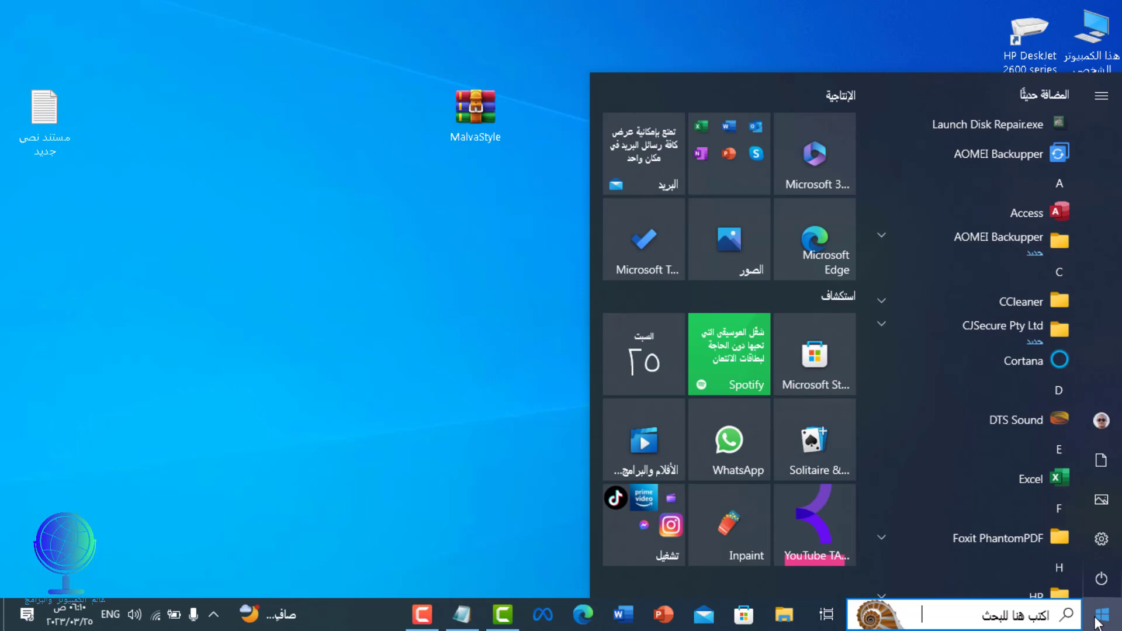
{"action": "left_click", "coordinate": [1001, 125]}
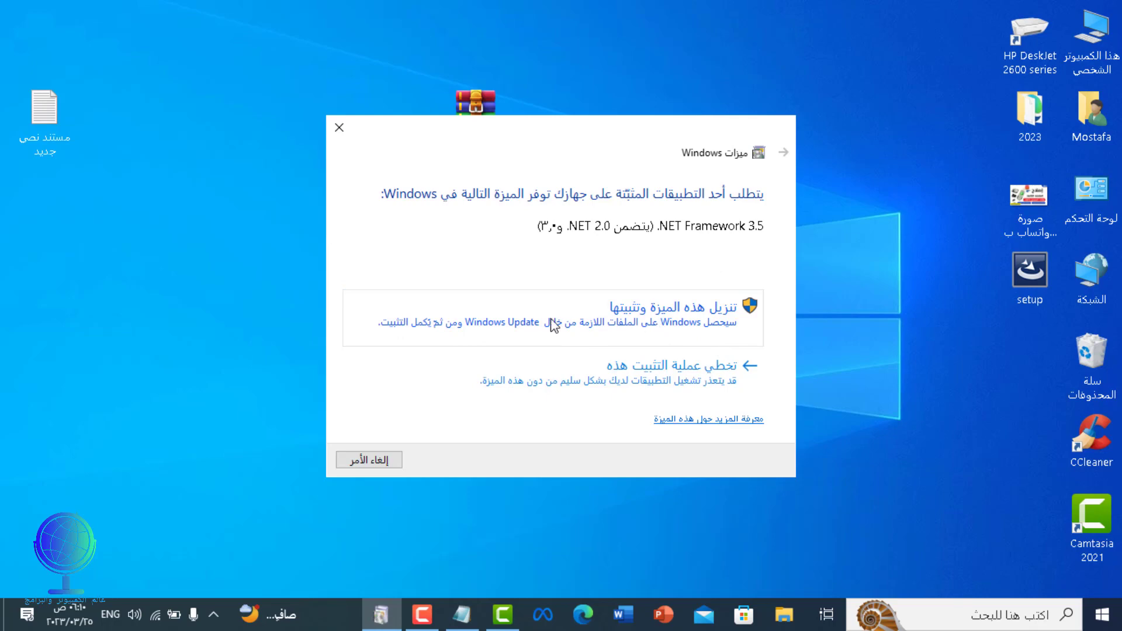
{"action": "left_click", "coordinate": [605, 326]}
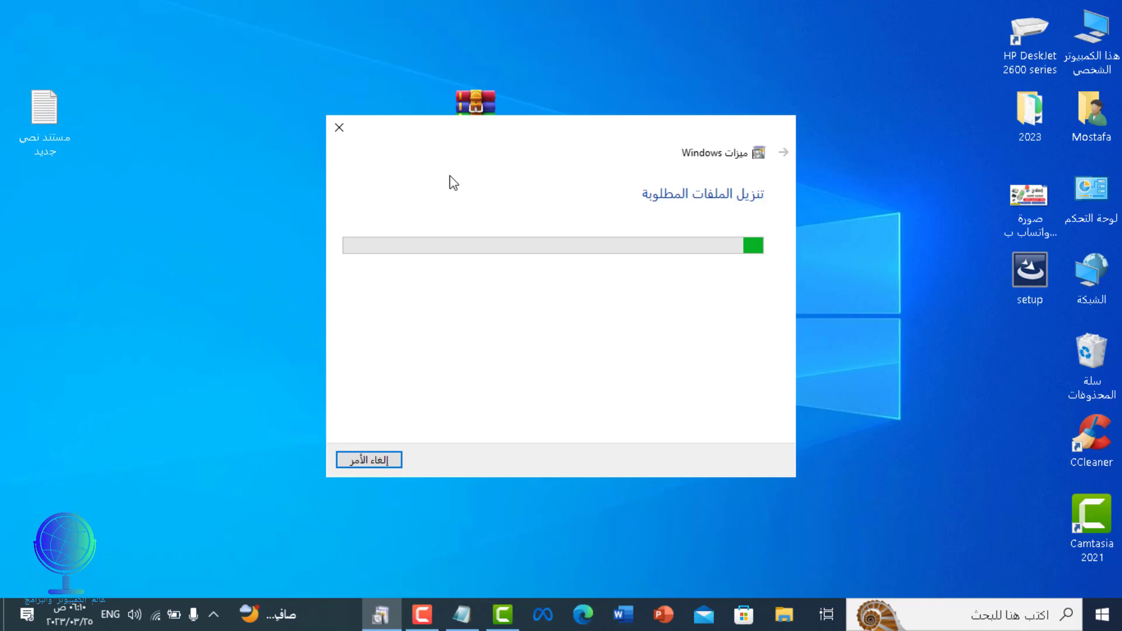
{"action": "left_click", "coordinate": [346, 52]}
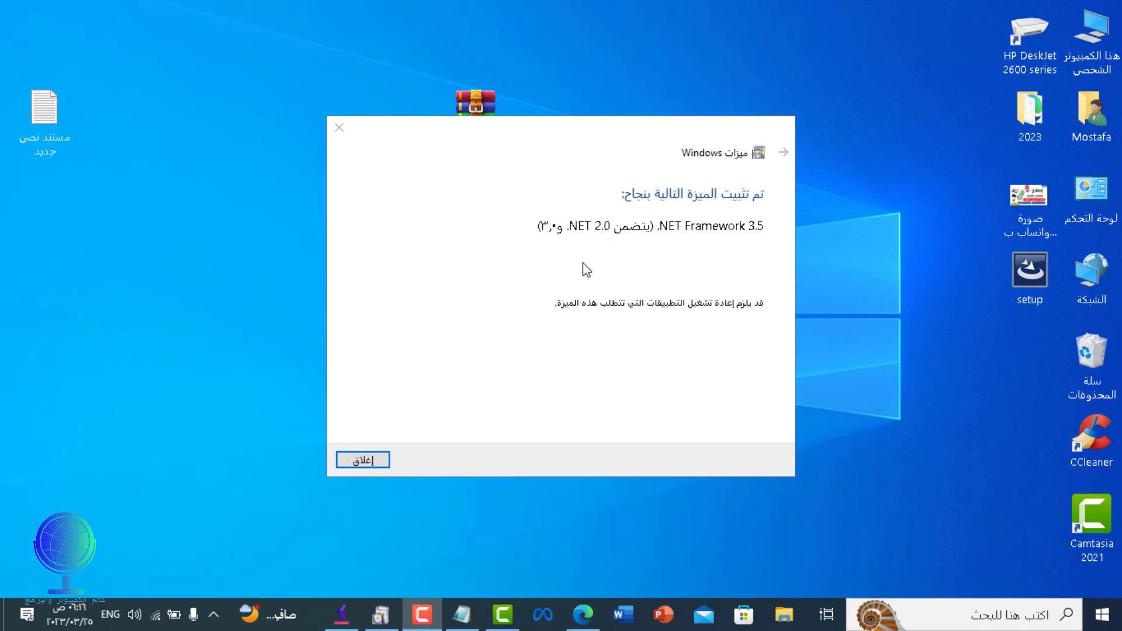
{"action": "left_click", "coordinate": [360, 461]}
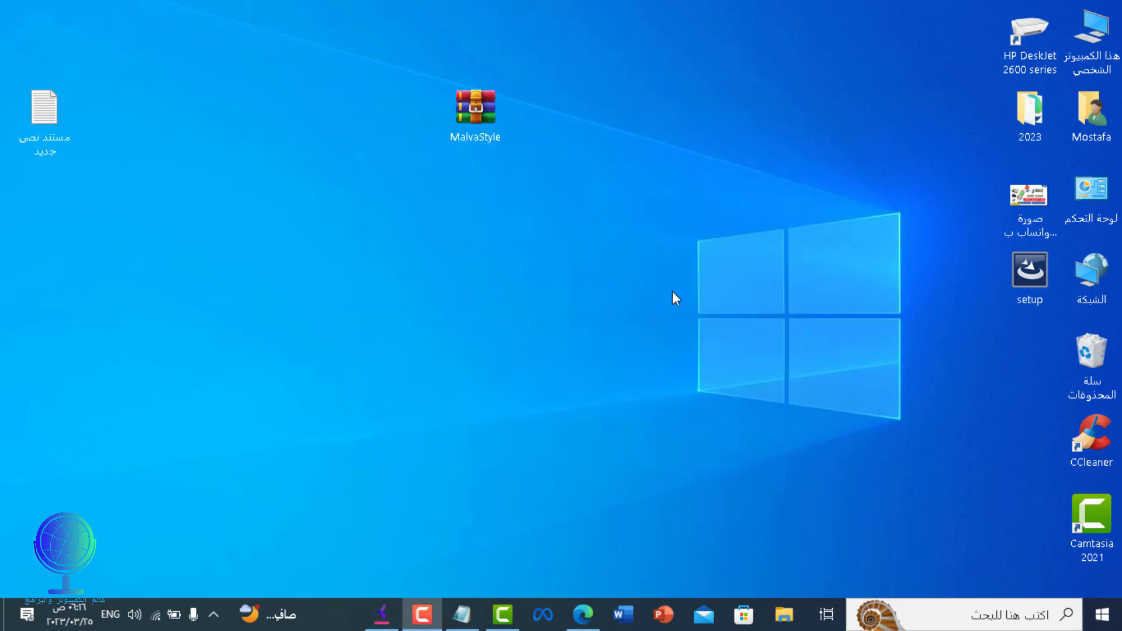
Launch Disk Repair again and decline to continue running scripts in the script error dialog
{"action": "left_click", "coordinate": [1116, 622]}
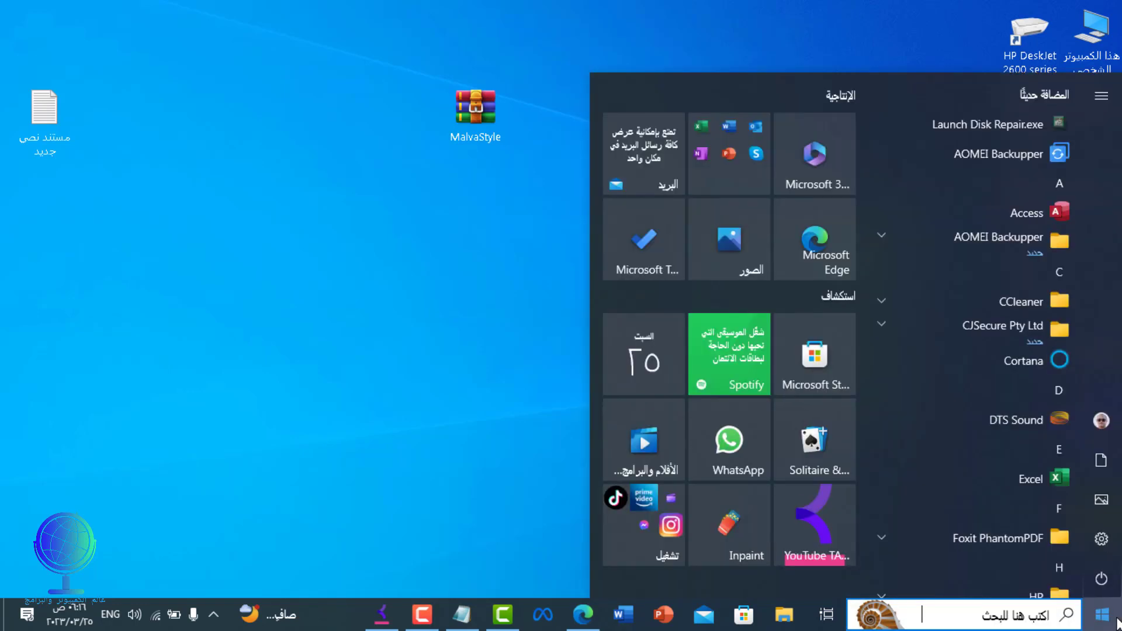
{"action": "left_click", "coordinate": [998, 131]}
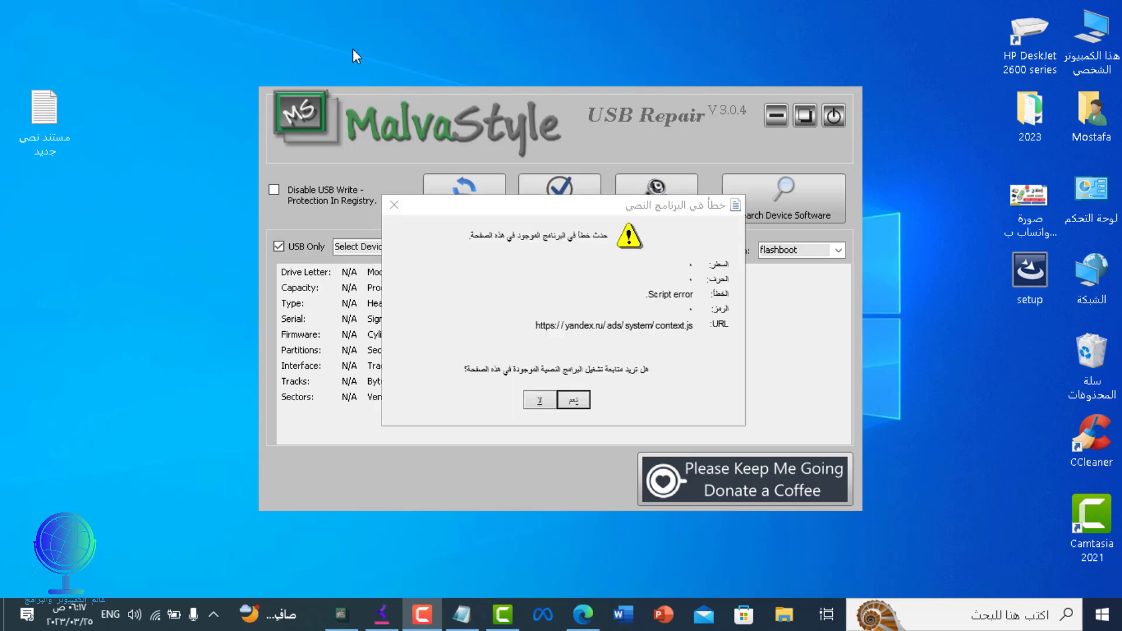
{"action": "left_click", "coordinate": [544, 401]}
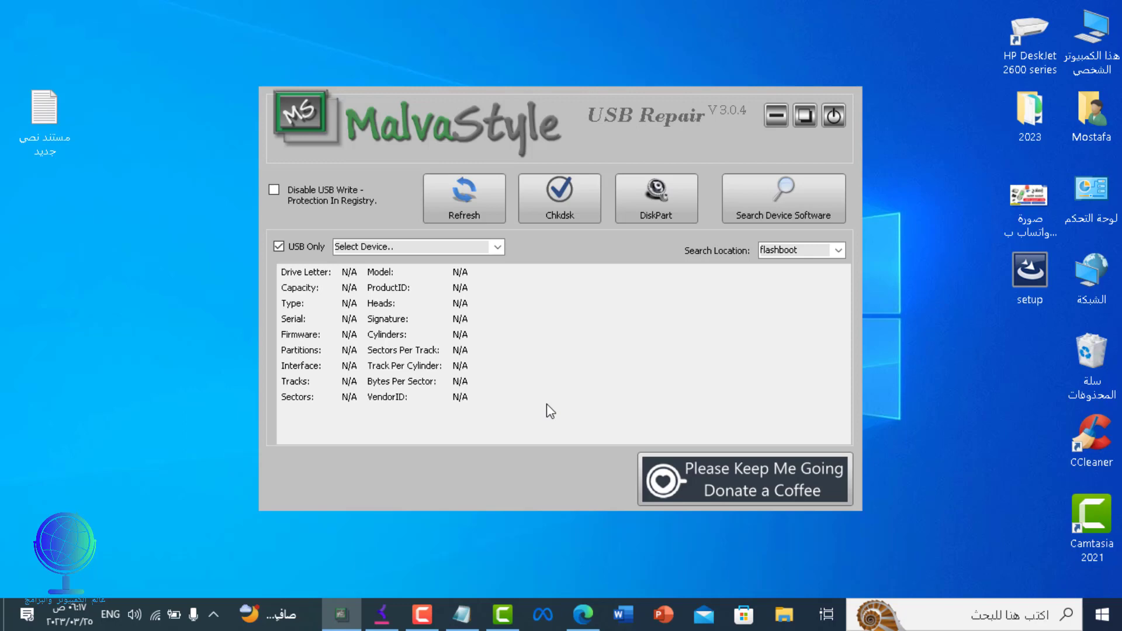
Turn off the USB Only filter, look through all listed drives, and turn the filter back on
{"action": "left_click", "coordinate": [291, 250]}
{"action": "left_click", "coordinate": [498, 246]}
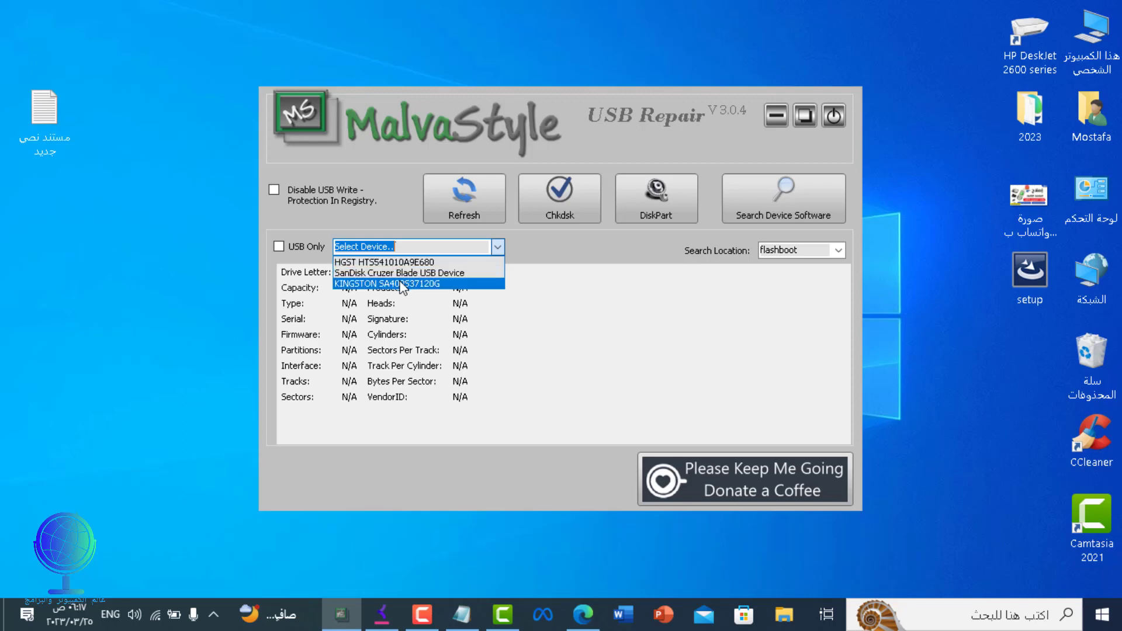
{"action": "left_click", "coordinate": [310, 251]}
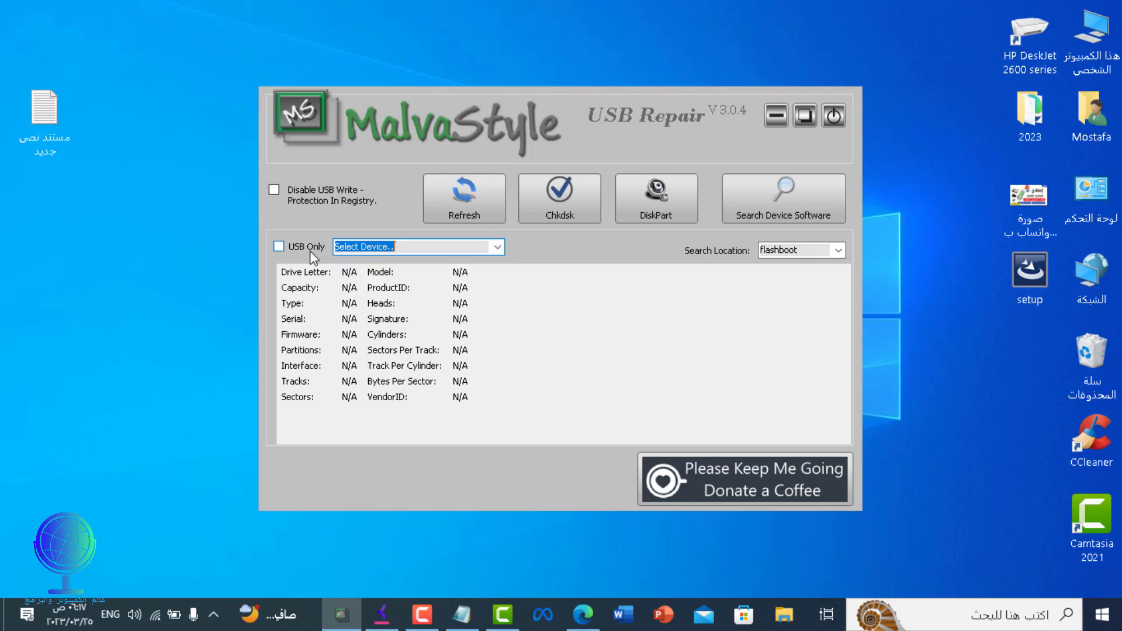
{"action": "left_click", "coordinate": [280, 248]}
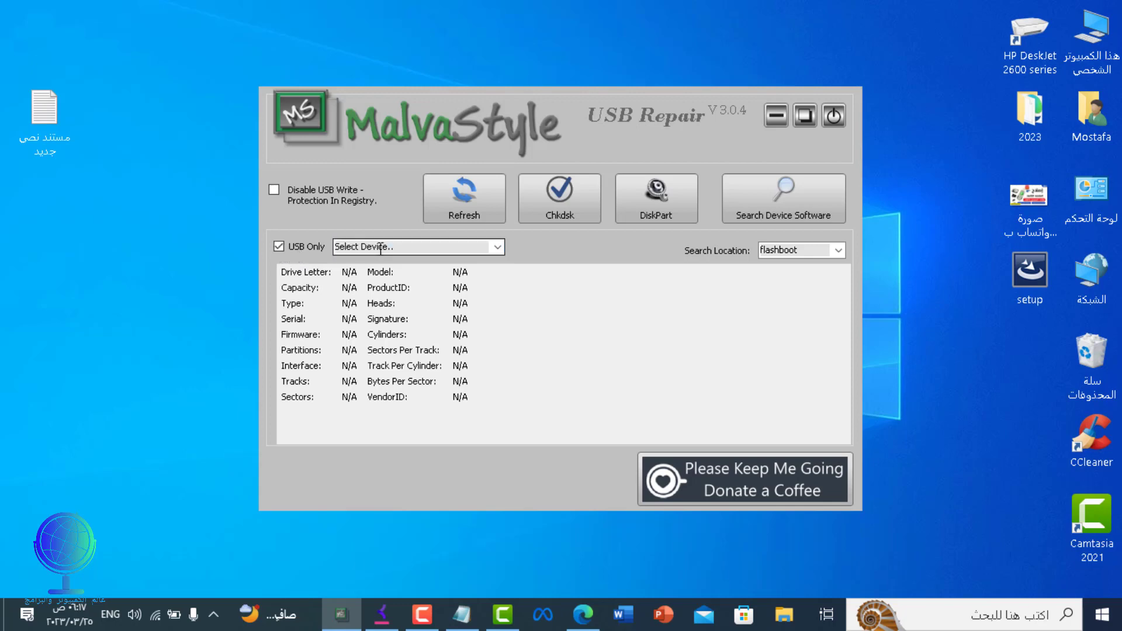
Select the SanDisk Cruzer Blade USB Device, refresh the device list, and select the same drive again
{"action": "left_click", "coordinate": [496, 246]}
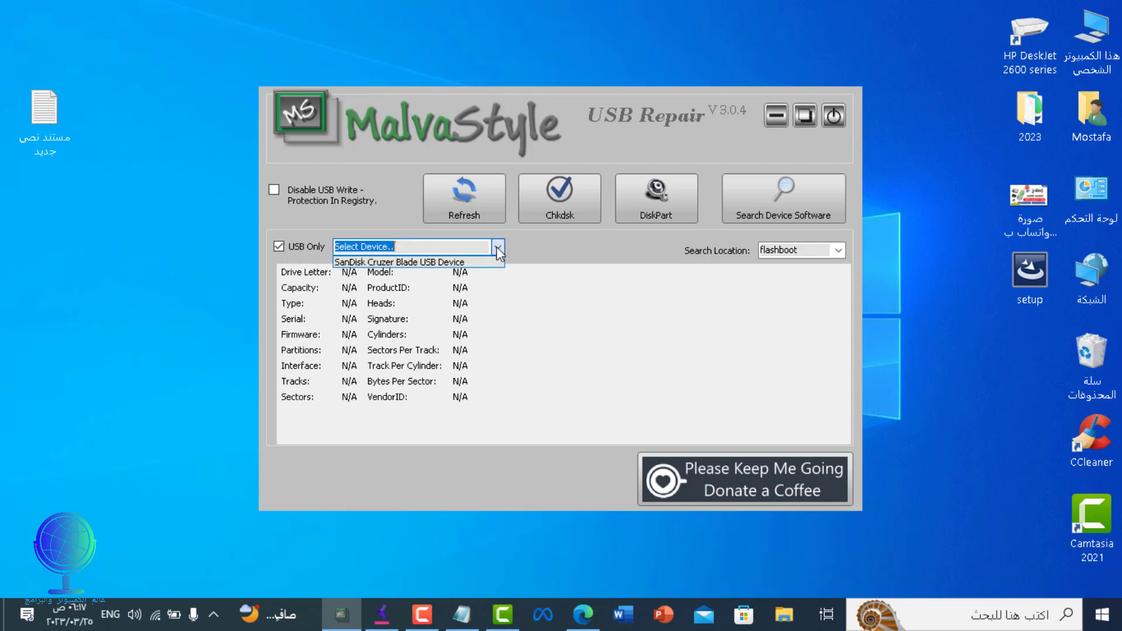
{"action": "left_click", "coordinate": [462, 263]}
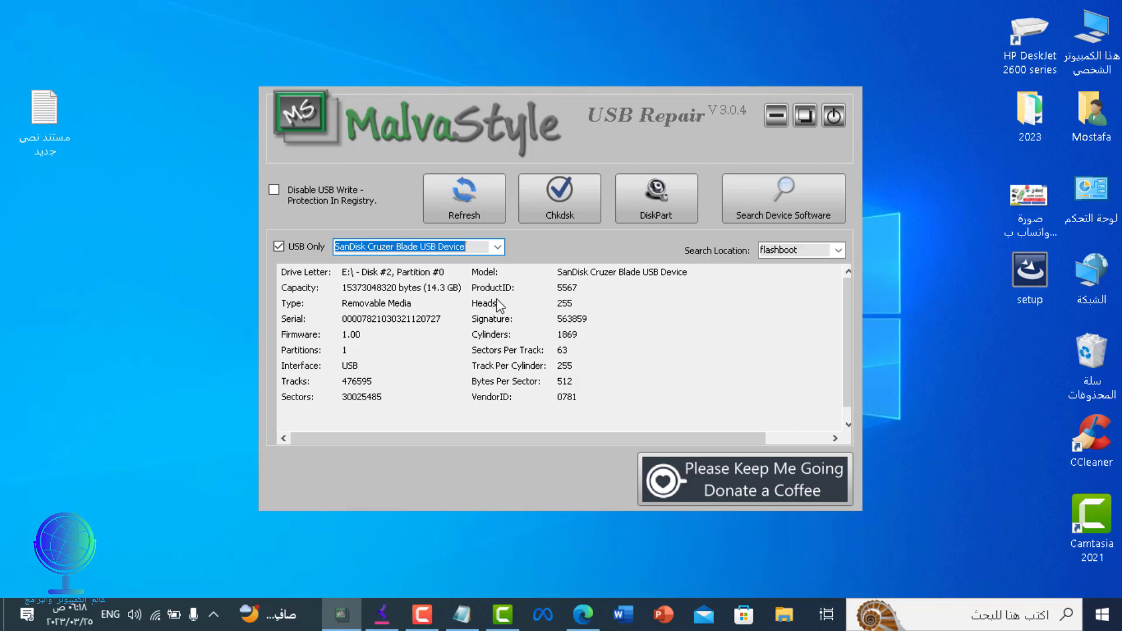
{"action": "left_click", "coordinate": [464, 204]}
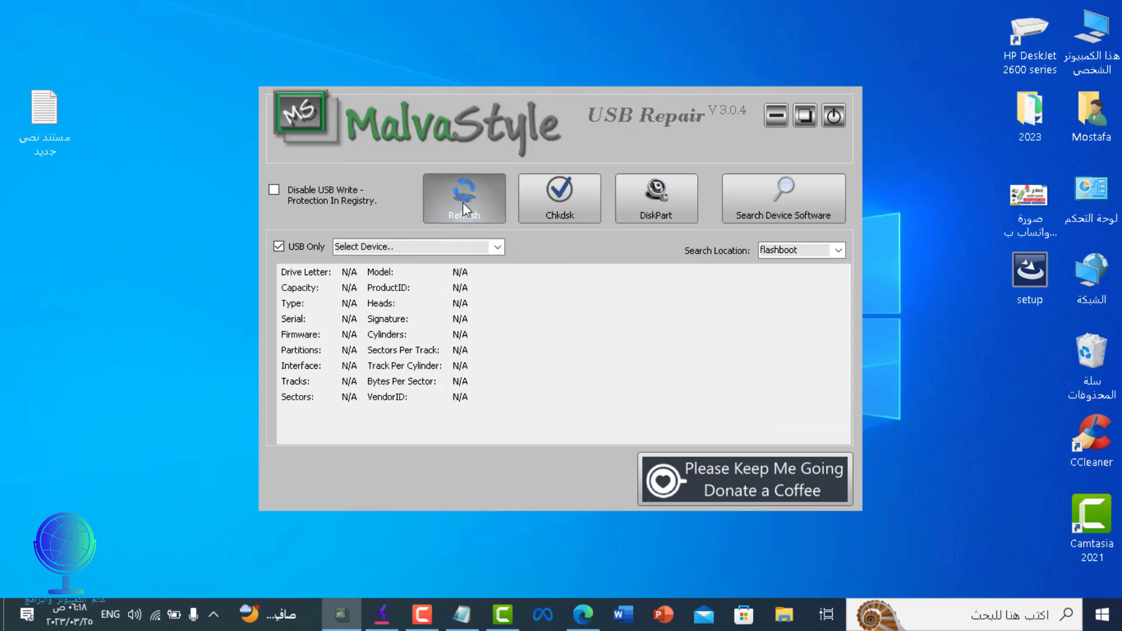
{"action": "left_click", "coordinate": [498, 247]}
{"action": "left_click", "coordinate": [475, 263]}
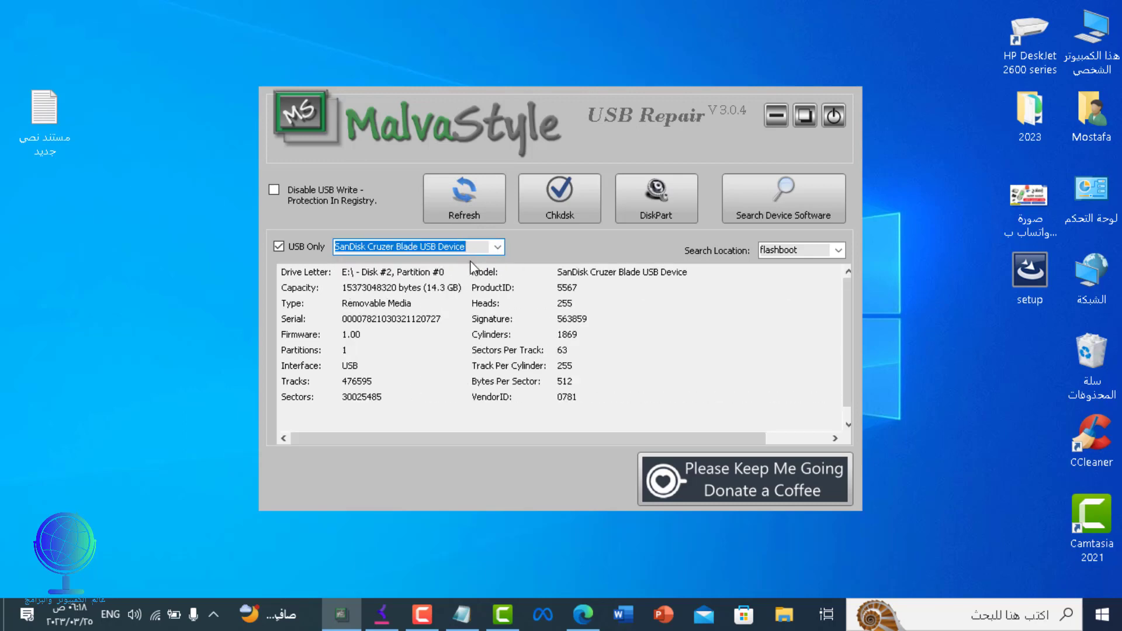
Run the Chkdsk function on the selected SanDisk drive, E:\ - Disk #2, Partition #0
{"action": "left_click", "coordinate": [574, 202]}
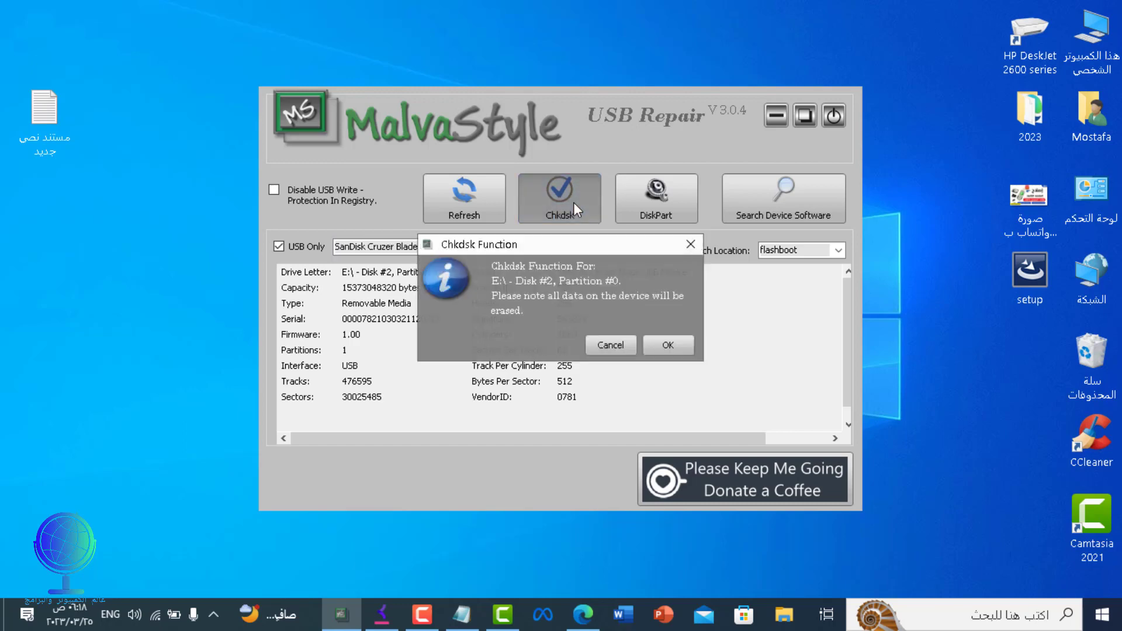
{"action": "left_click", "coordinate": [669, 346]}
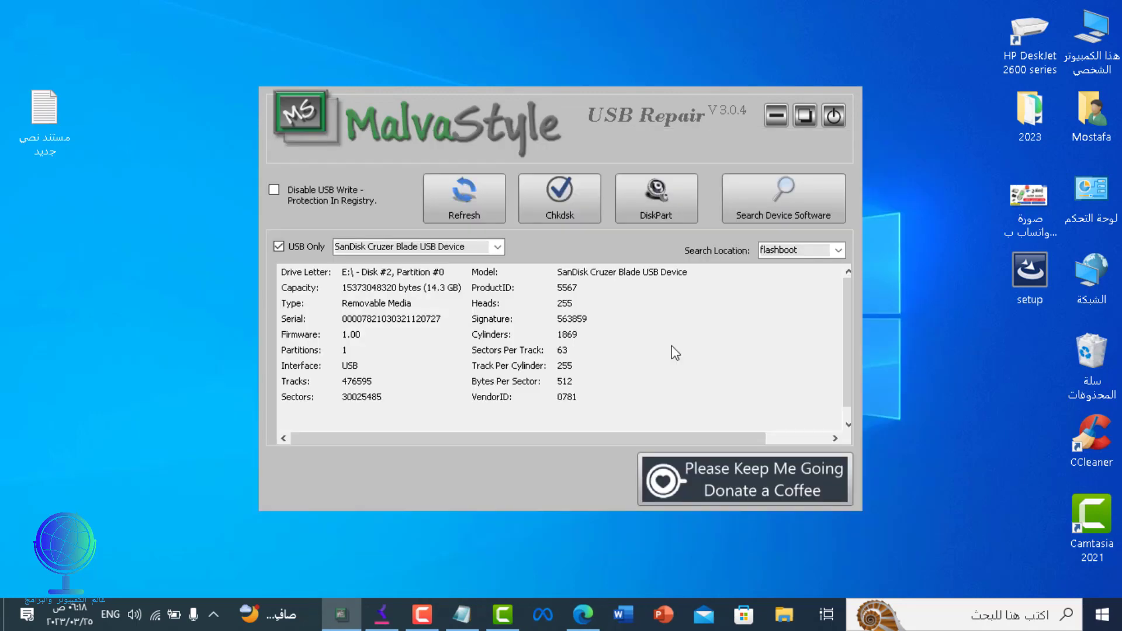
Format and repair the SanDisk drive E:\ - Disk #2, Partition #0 with DiskPart, and close the completion dialogs
{"action": "left_click", "coordinate": [664, 209]}
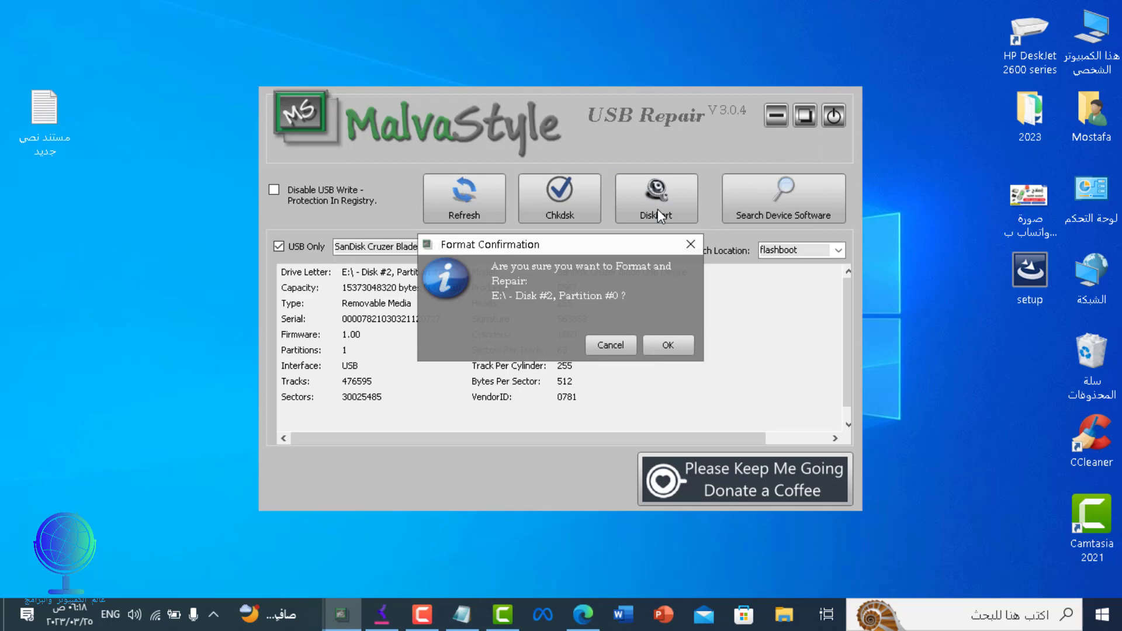
{"action": "left_click", "coordinate": [668, 345]}
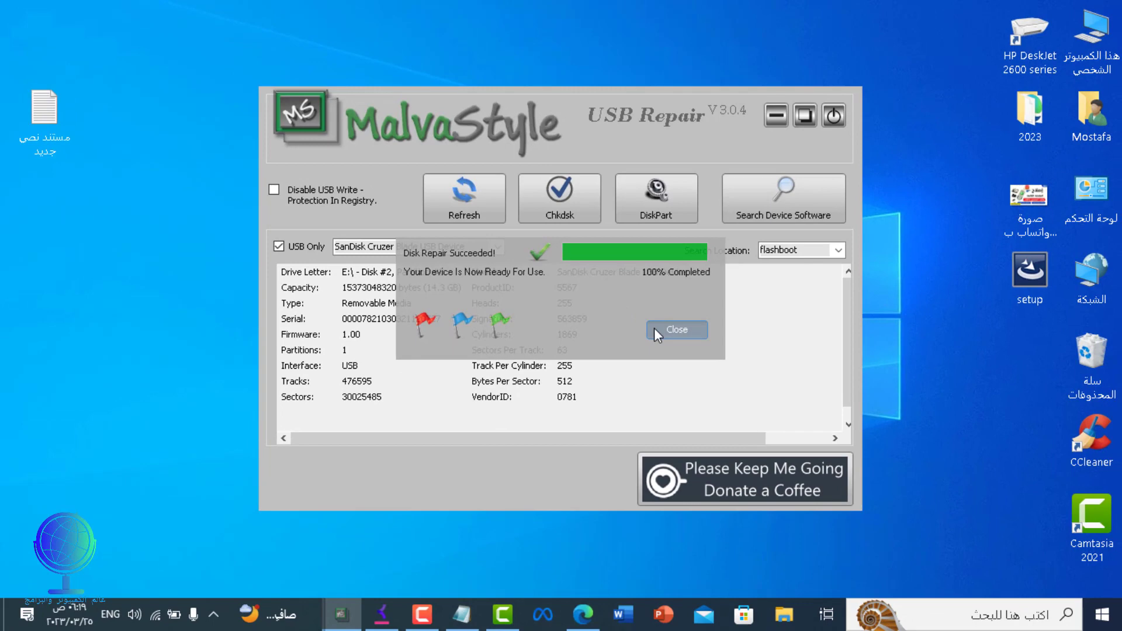
{"action": "left_click", "coordinate": [760, 342]}
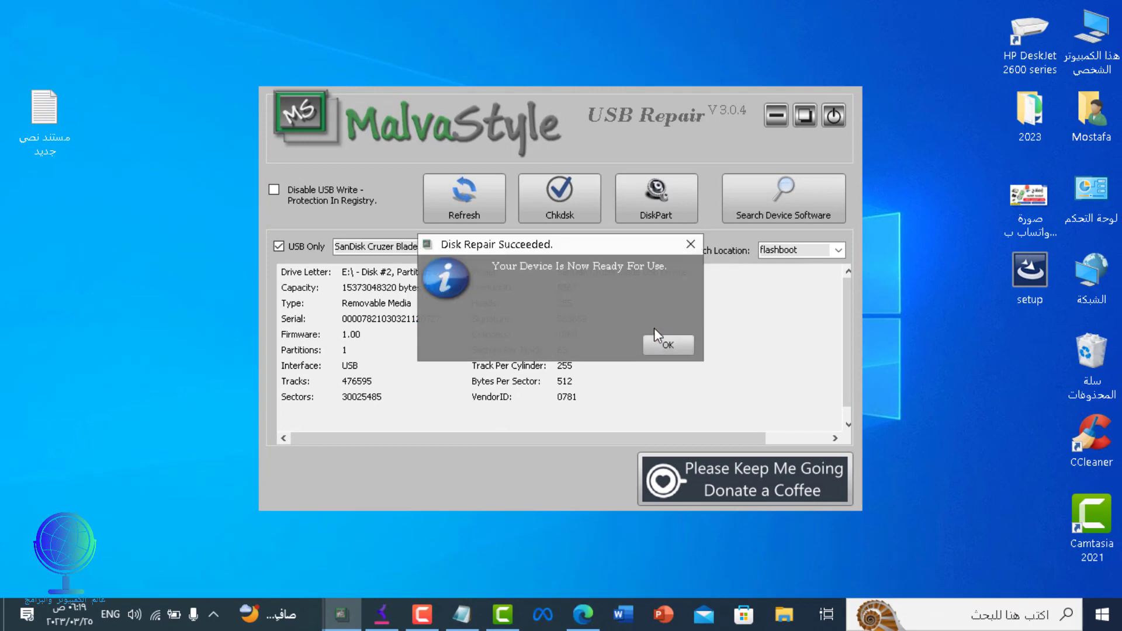
{"action": "left_click", "coordinate": [660, 347]}
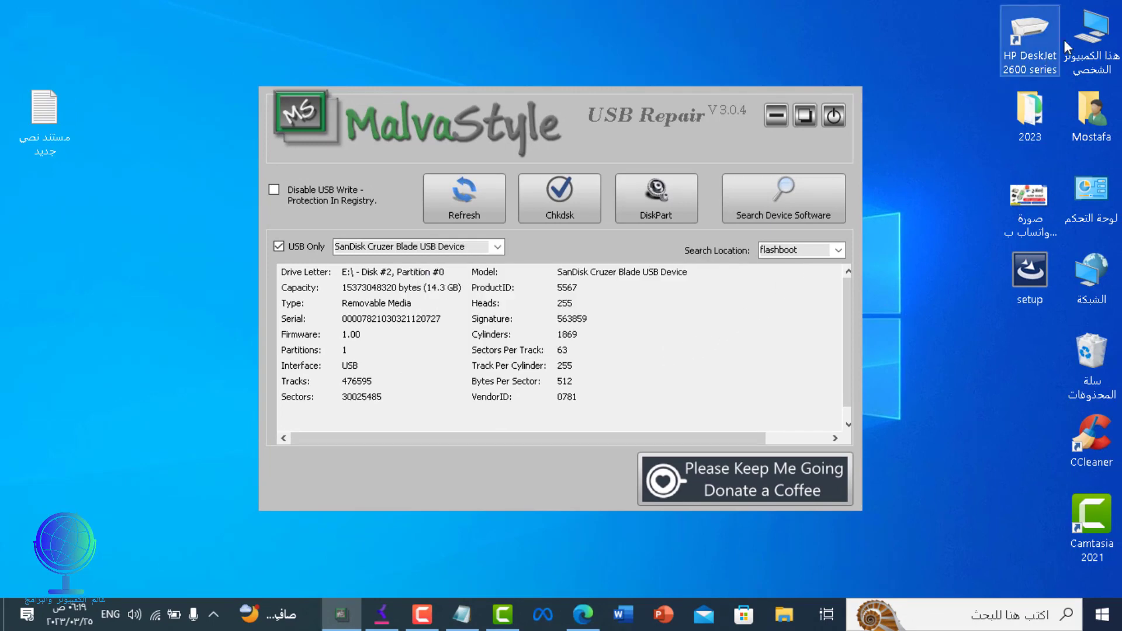
Switch to File Explorer, open the USB drive (Y:) from This PC, and open its Test_File text document
{"action": "left_click", "coordinate": [1085, 36]}
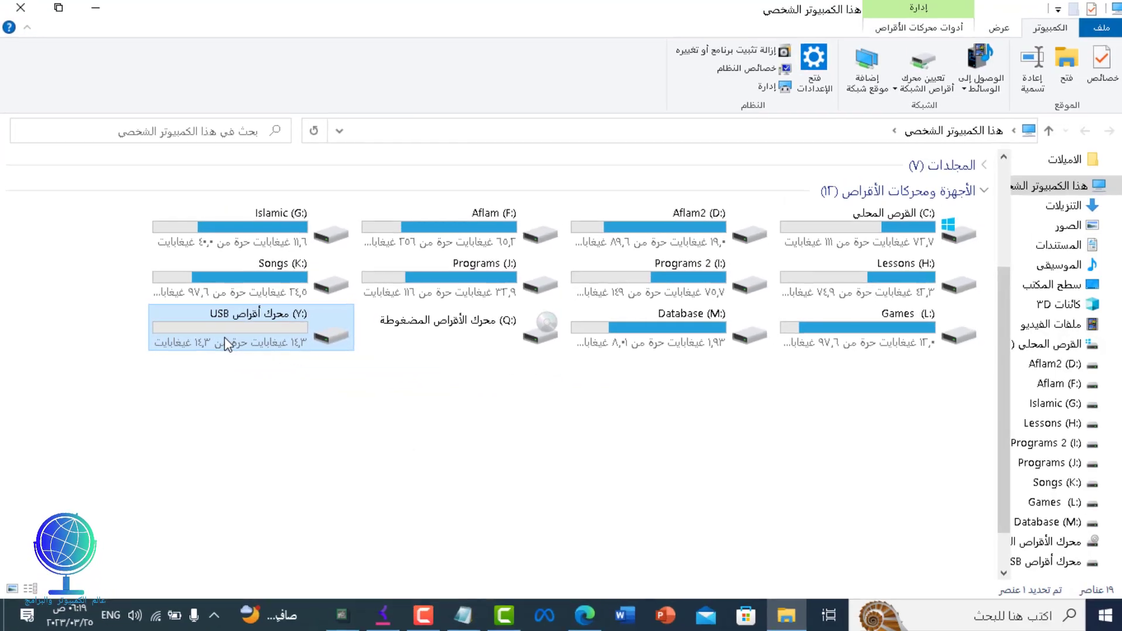
{"action": "double_click", "coordinate": [513, 375]}
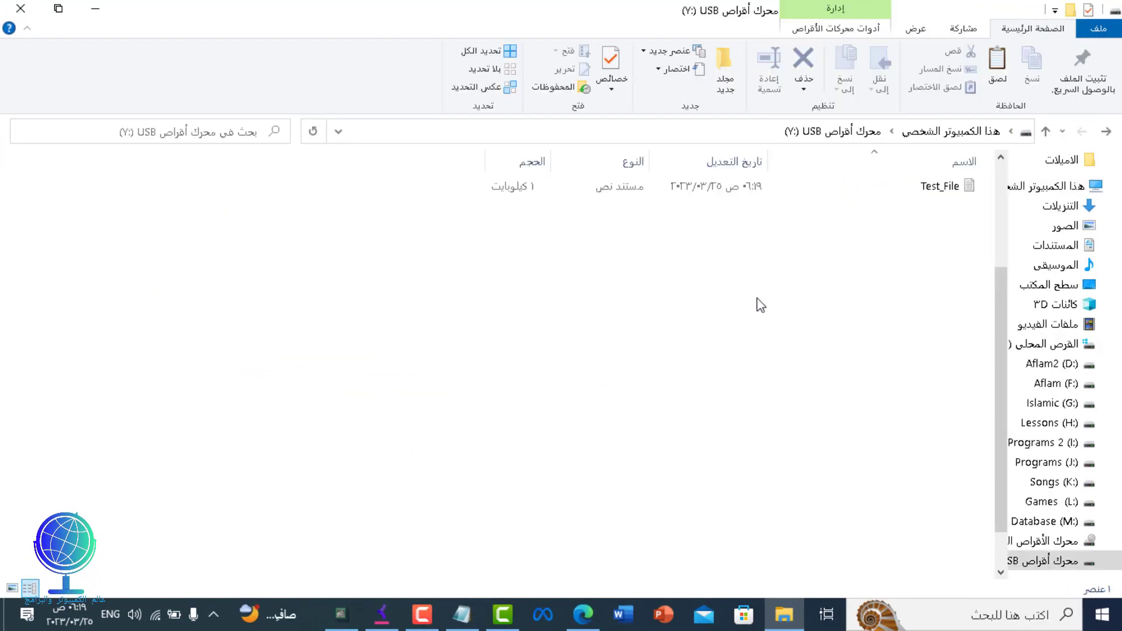
{"action": "double_click", "coordinate": [943, 187]}
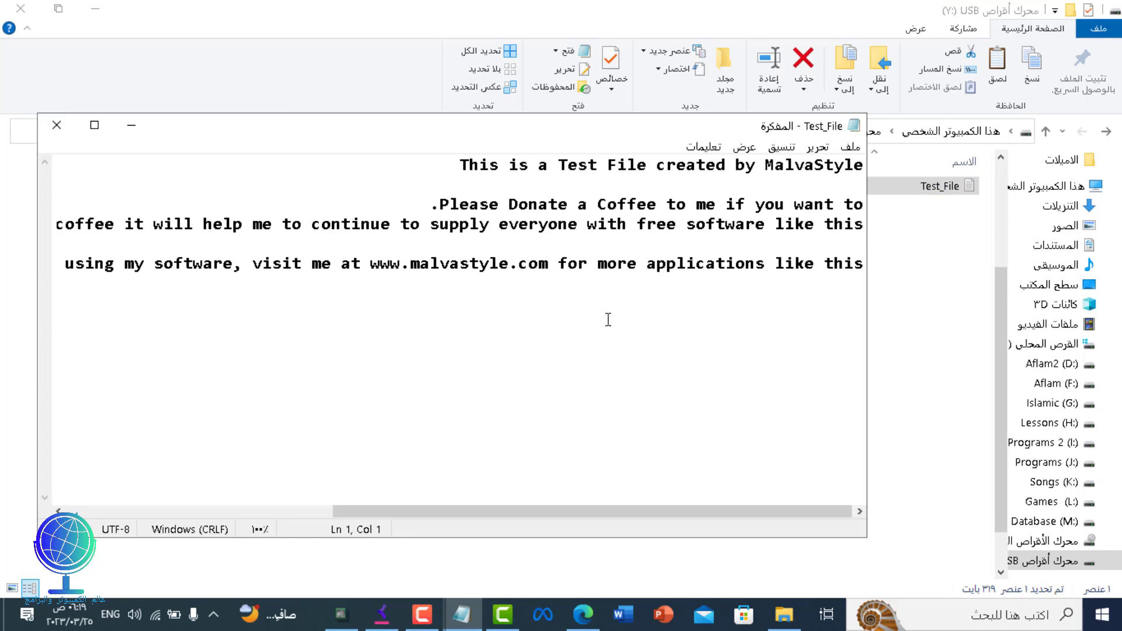
Read Test_File in a maximized window, restore its size, and close both File Explorer and the text file
{"action": "left_click", "coordinate": [95, 124]}
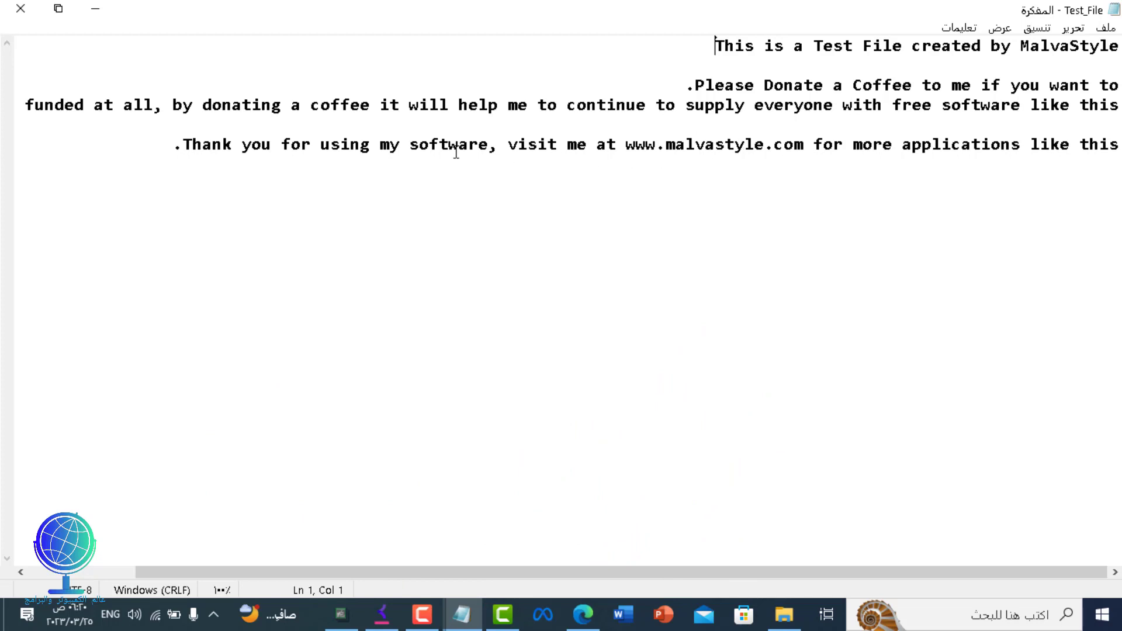
{"action": "left_click", "coordinate": [59, 10]}
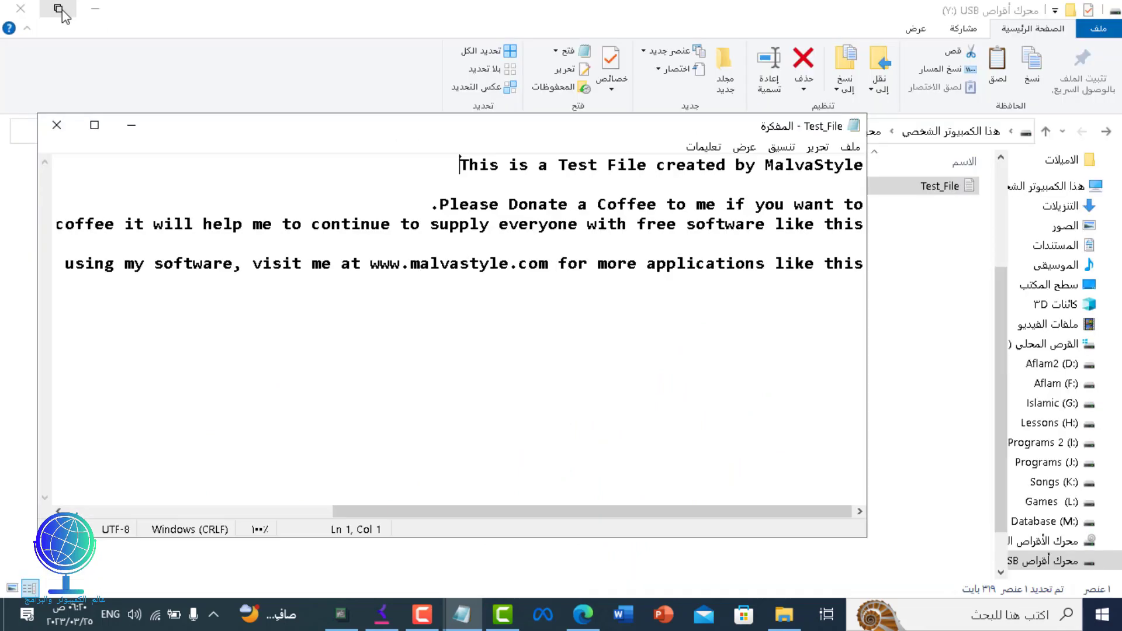
{"action": "left_click", "coordinate": [11, 9]}
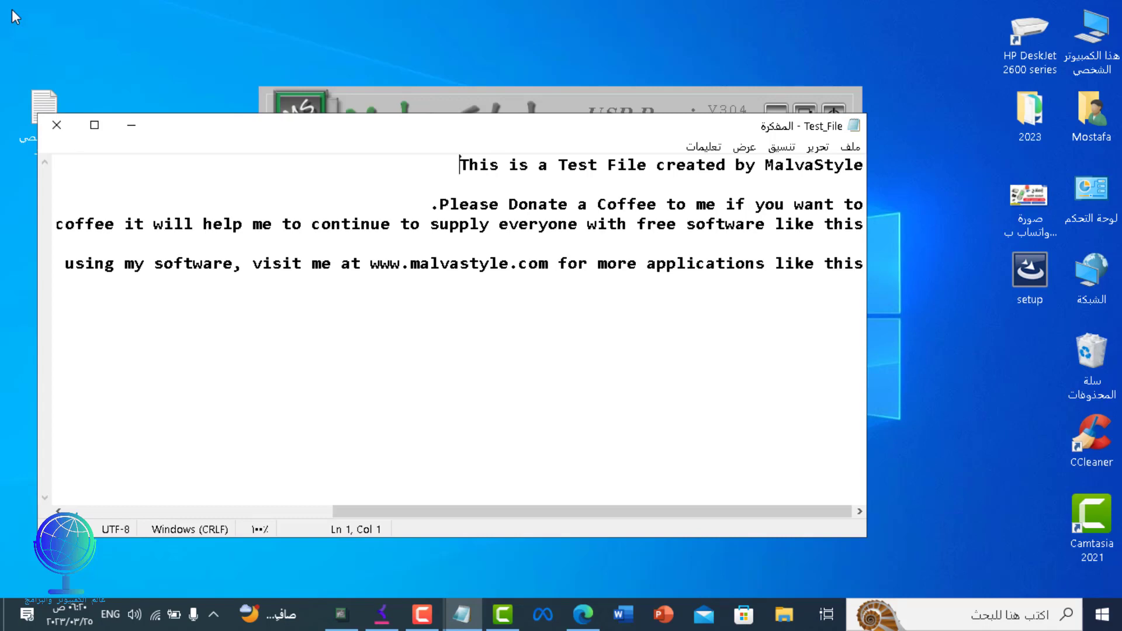
{"action": "left_click", "coordinate": [56, 125]}
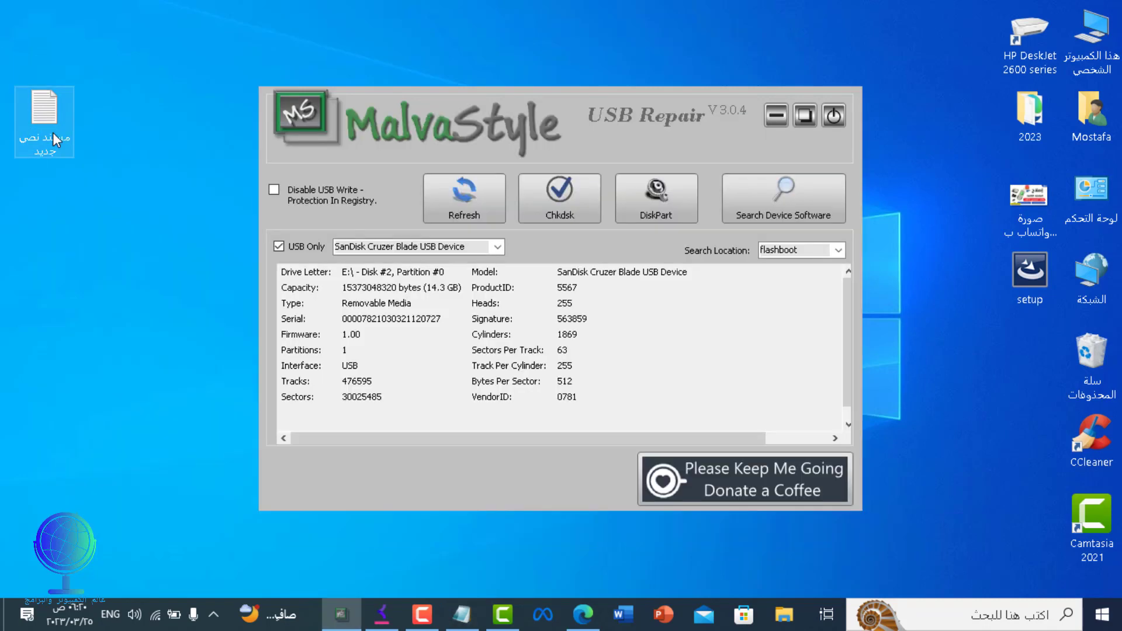